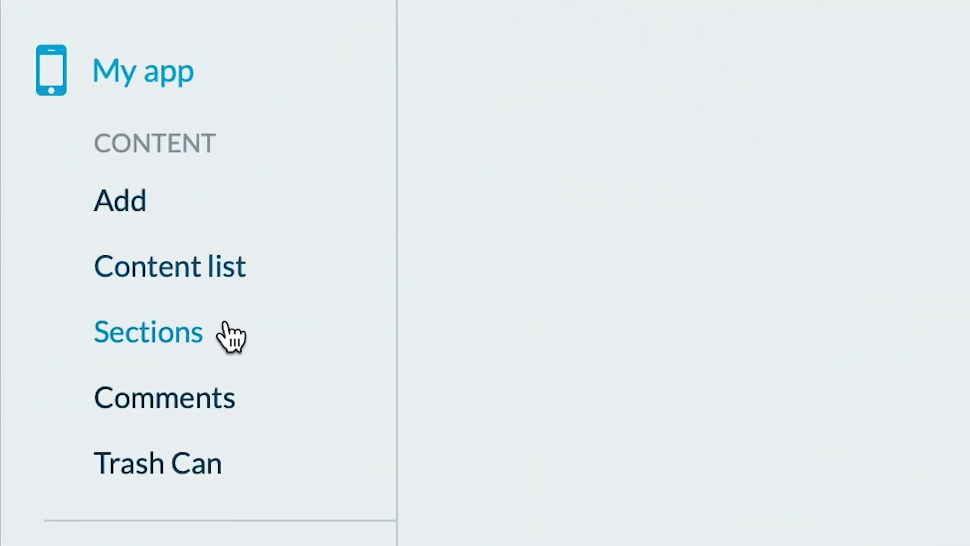
Add a Form-type section to the app's sections and name it MASSAGES BOOKING.
left_click(225, 330)
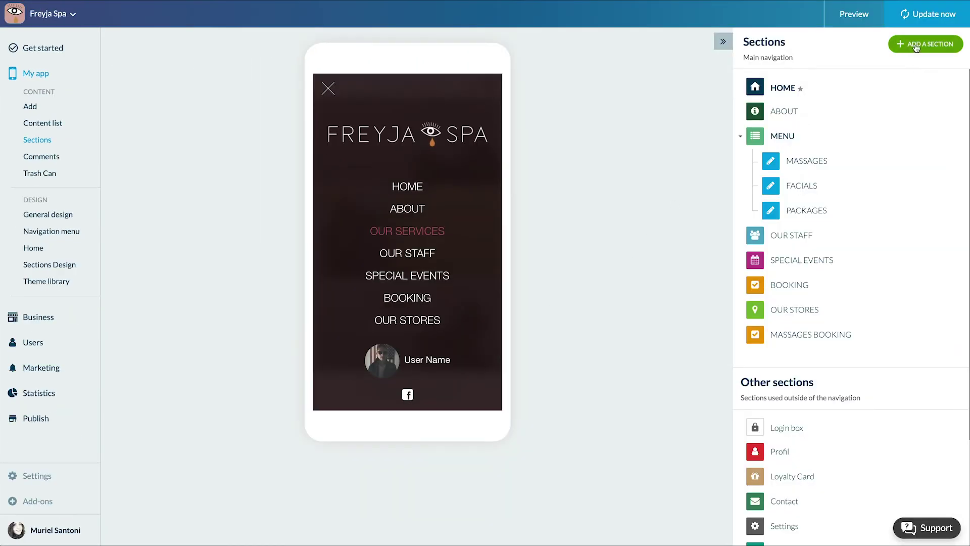
left_click(920, 43)
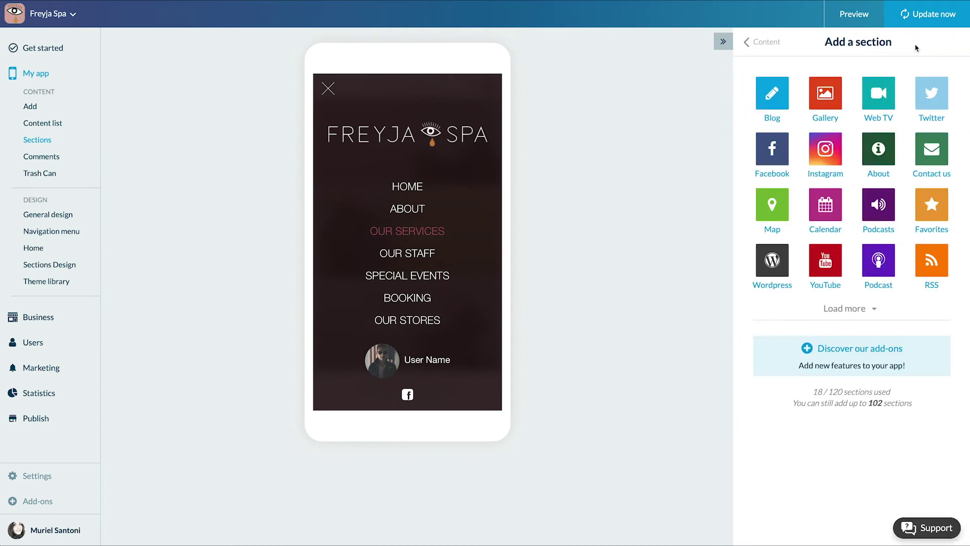
left_click(850, 309)
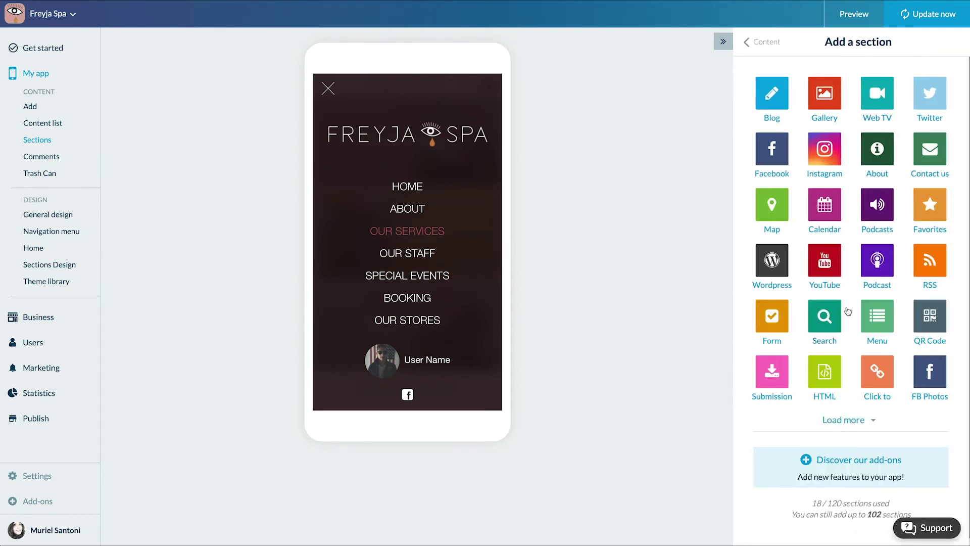
left_click(772, 315)
double_click(779, 85)
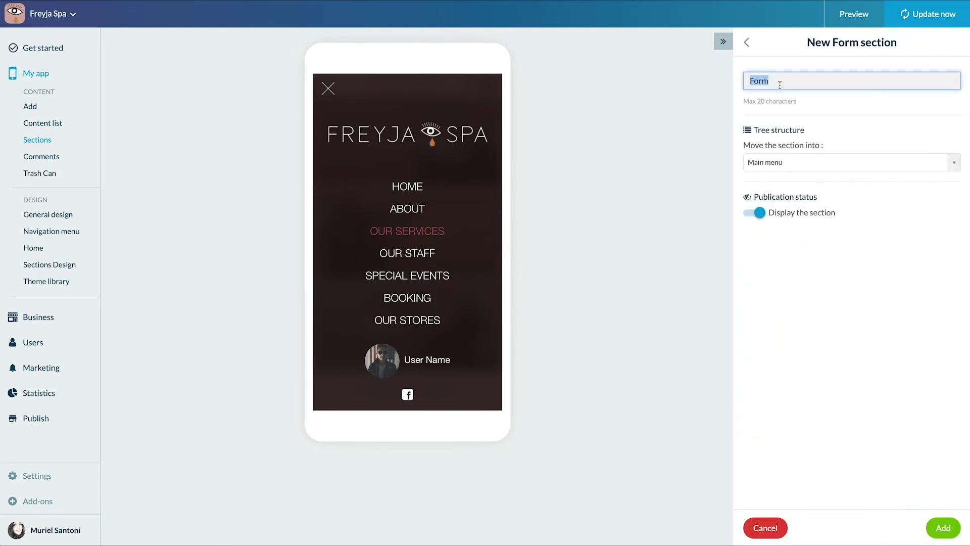
type("MASSAGES BOOKING")
left_click(942, 528)
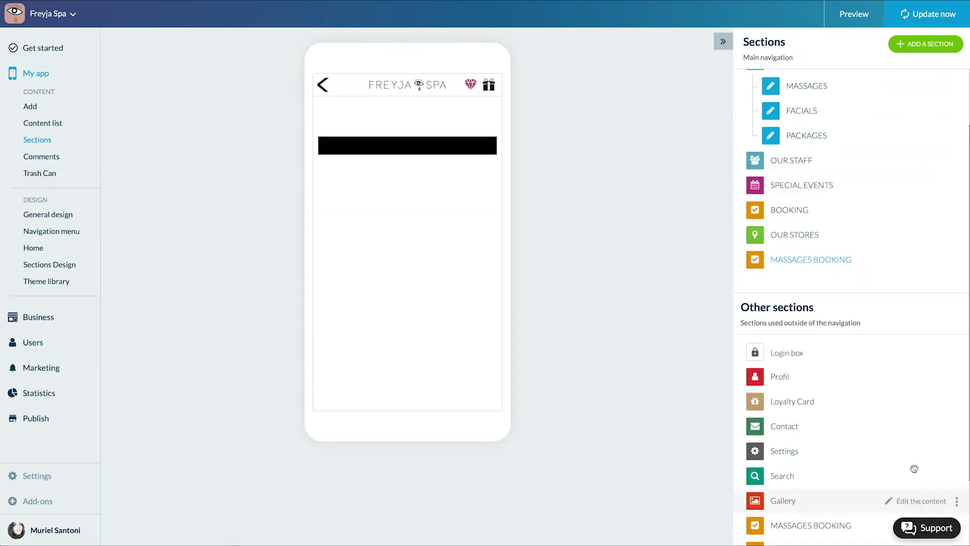
mouse_move(849, 259)
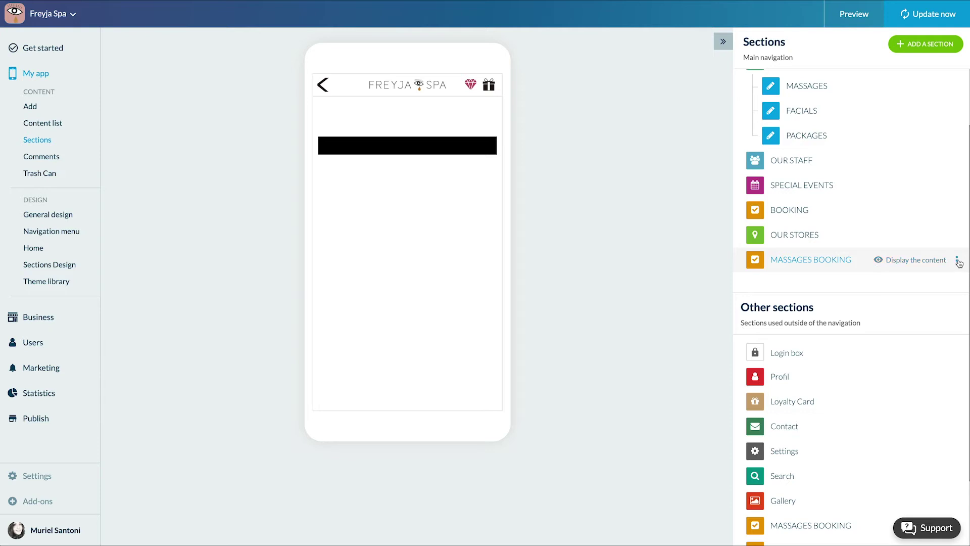
Title the MASSAGES BOOKING form page 'Book your treatment' and add a Multiple Choice field.
left_click(957, 262)
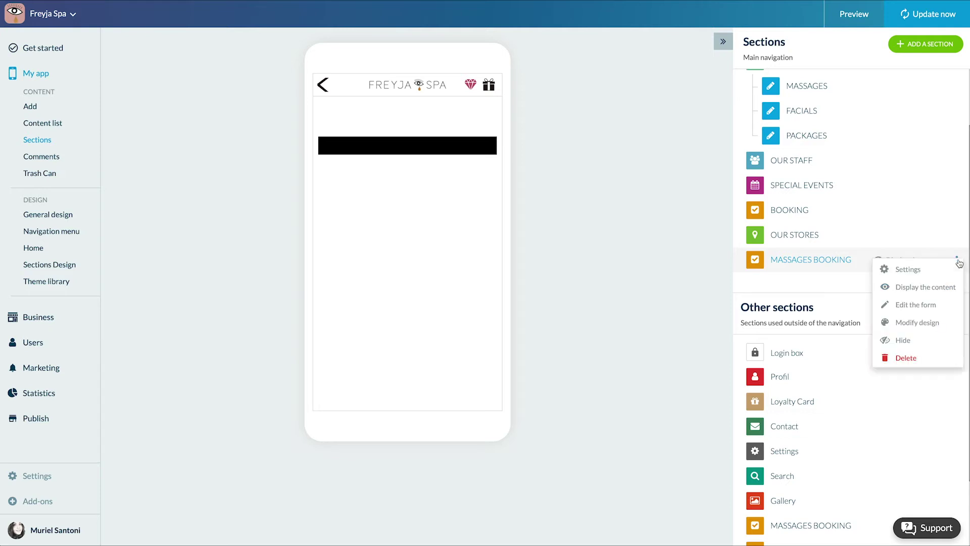
left_click(933, 308)
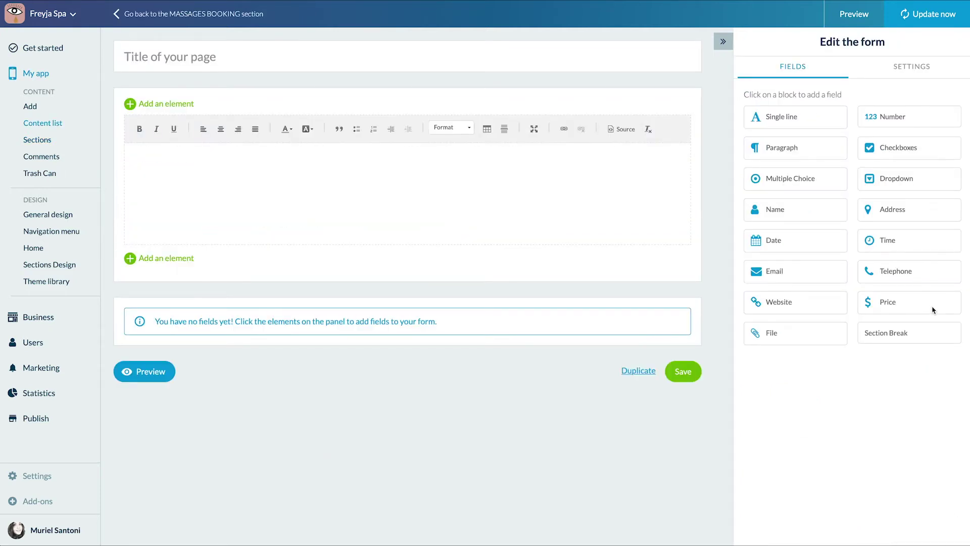
left_click(548, 45)
type("Book your treatment")
left_click(660, 81)
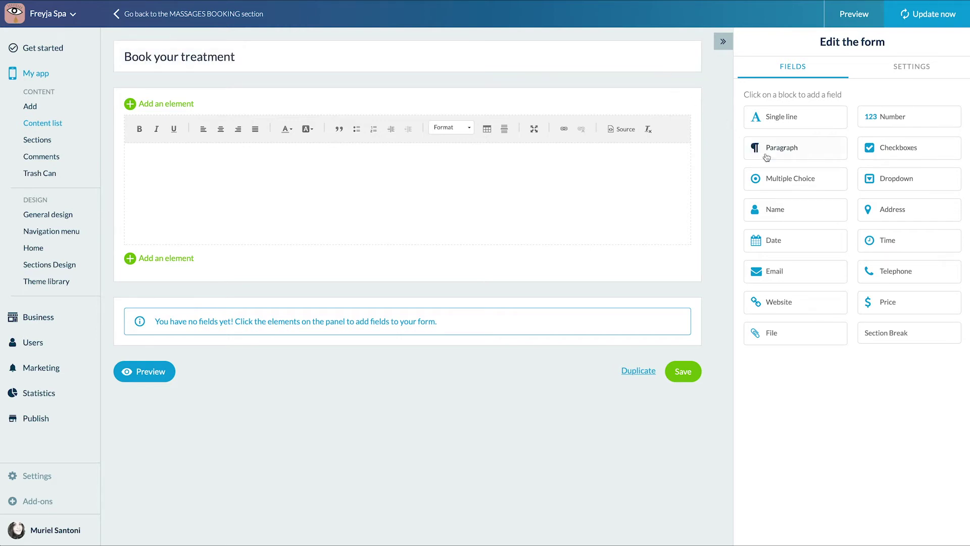
left_click(790, 182)
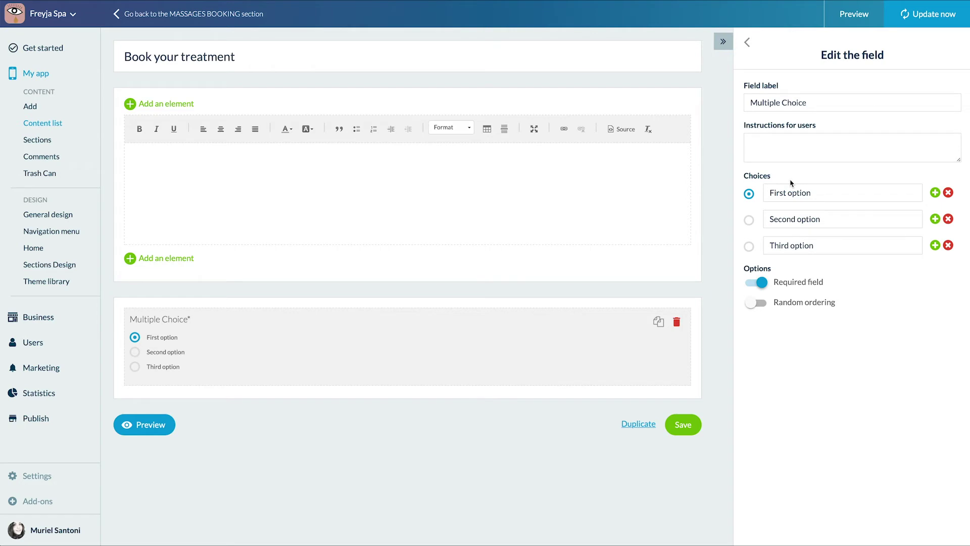
Relabel the question, add instructions, and set four massage choices including Hot stone massage.
triple_click(794, 103)
type("With massage do you want to book?")
key("Tab")
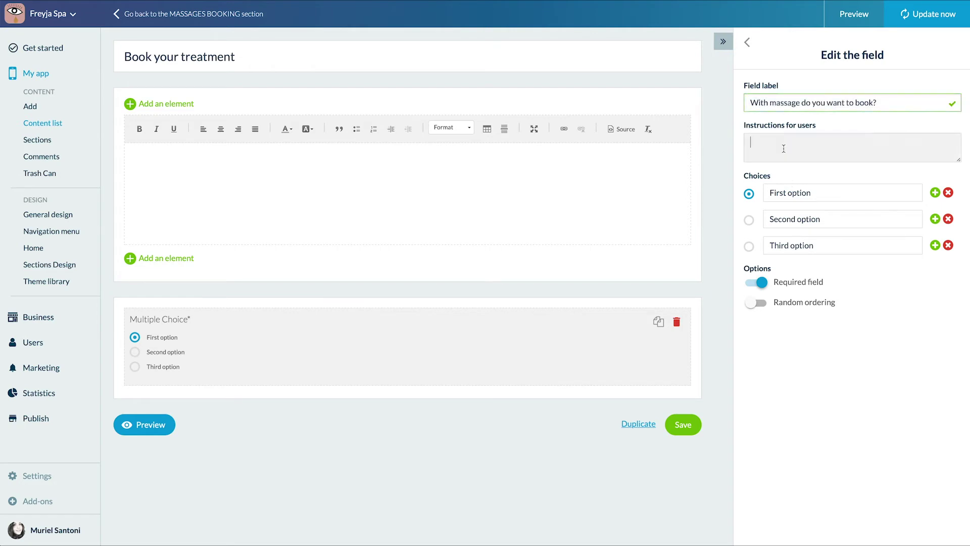
type("Select your treatment.")
key("Tab")
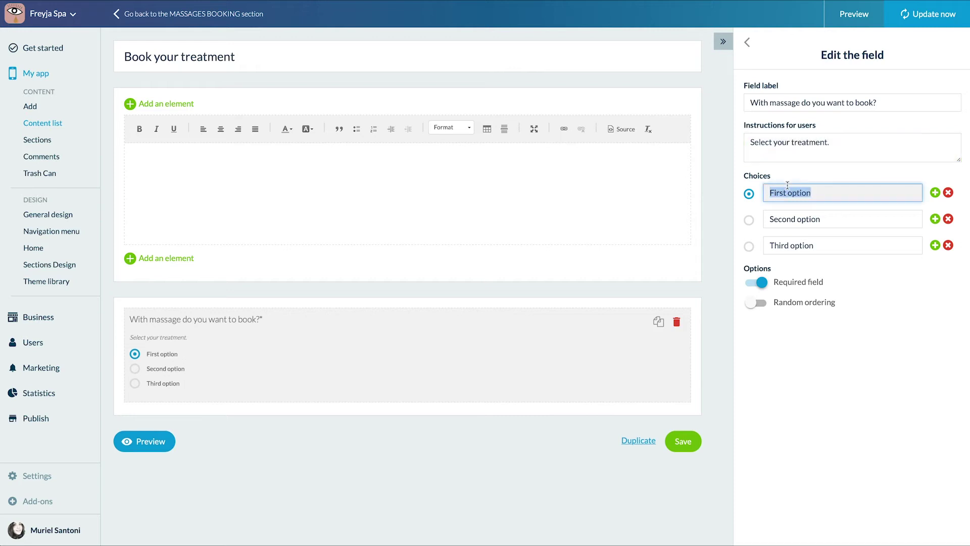
type("Reflexology massage")
key("Tab")
type("Deep swedish massage")
left_click(790, 245)
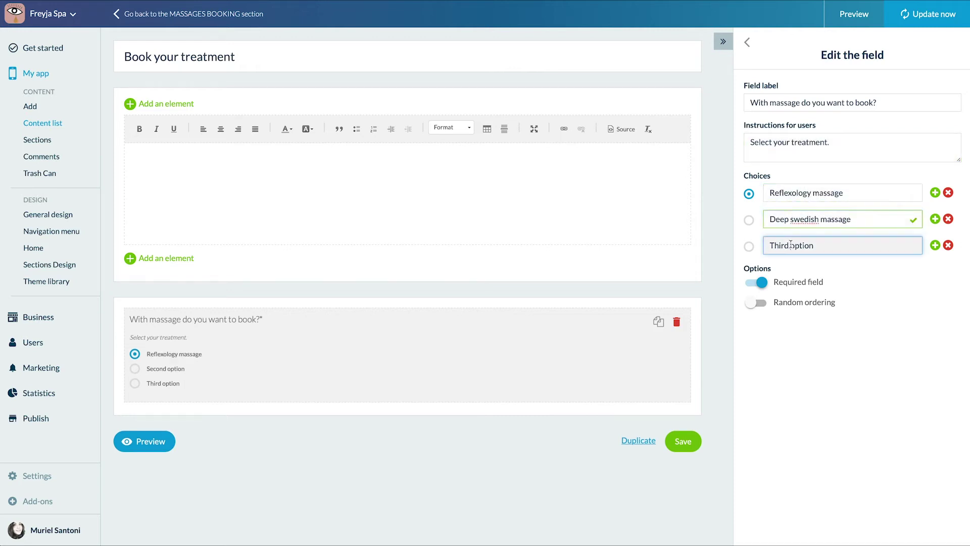
key("ctrl+a")
type("Modelage massage")
left_click(922, 256)
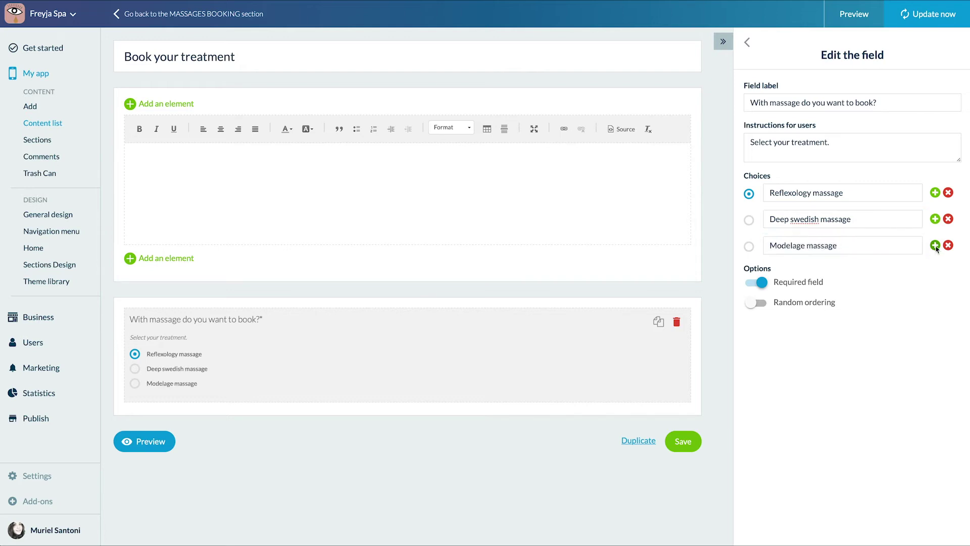
type("Hot stone massage")
left_click(858, 310)
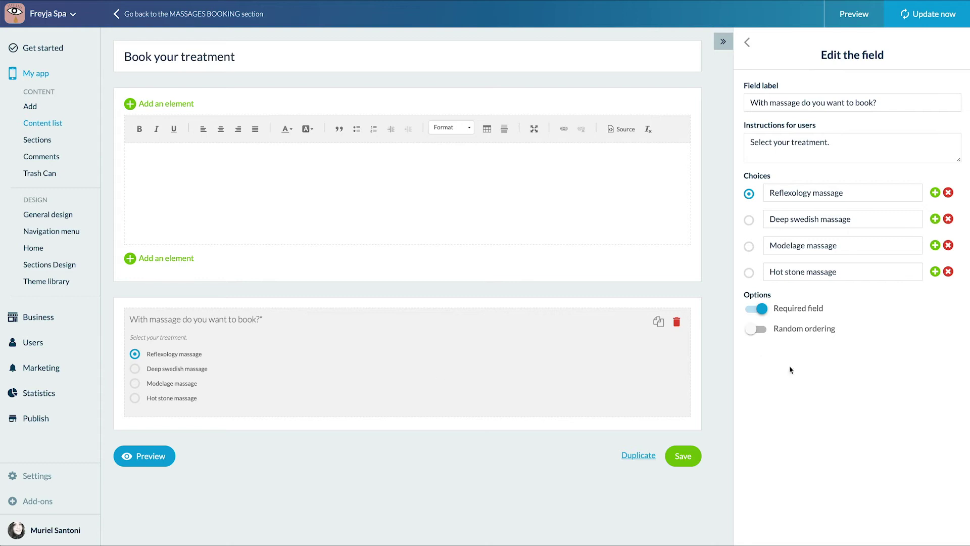
Add Date and Time fields to the form, each with booking instructions.
left_click(747, 44)
left_click(782, 210)
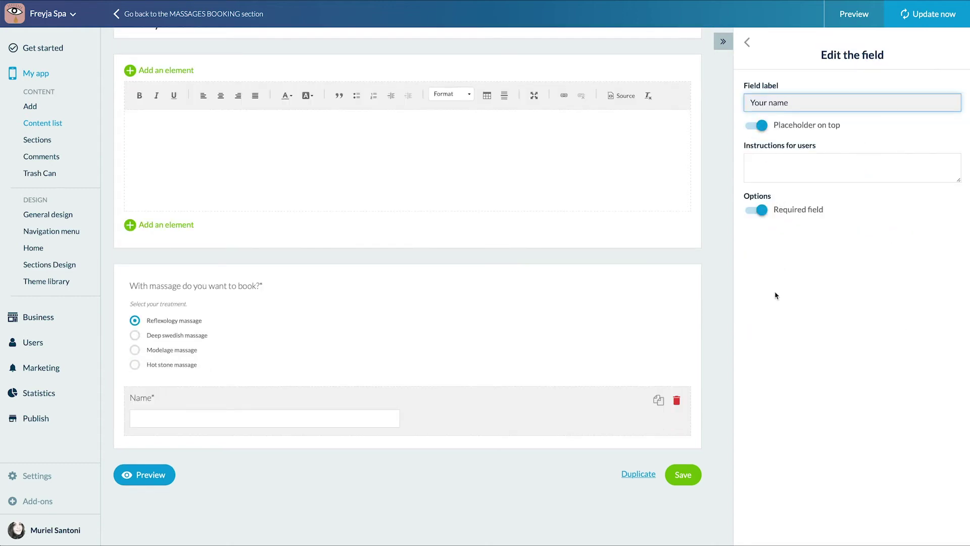
key("Tab")
type("When do you want to book?")
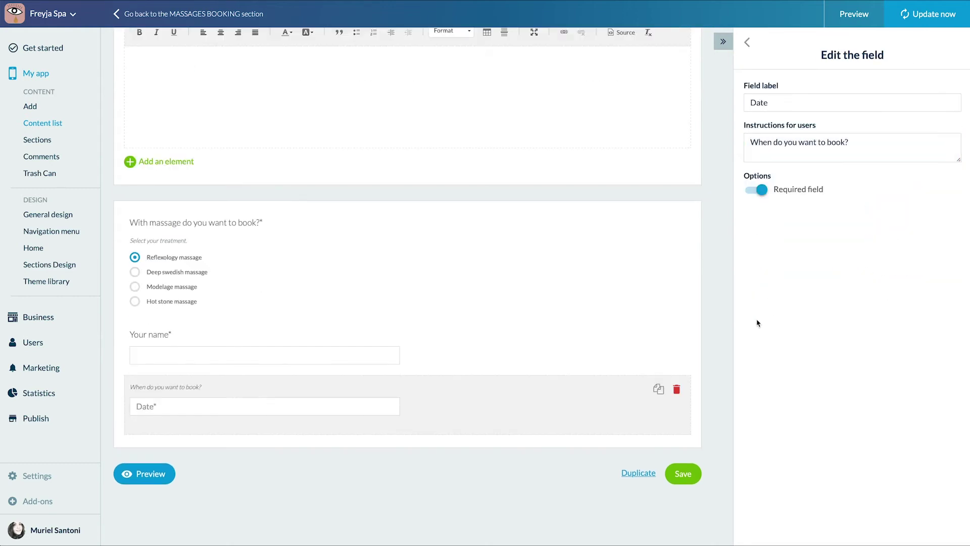
left_click(875, 247)
key("Tab")
type("At what time?")
Add a Telephone field asking for a number to confirm the treatment.
left_click(748, 42)
left_click(879, 267)
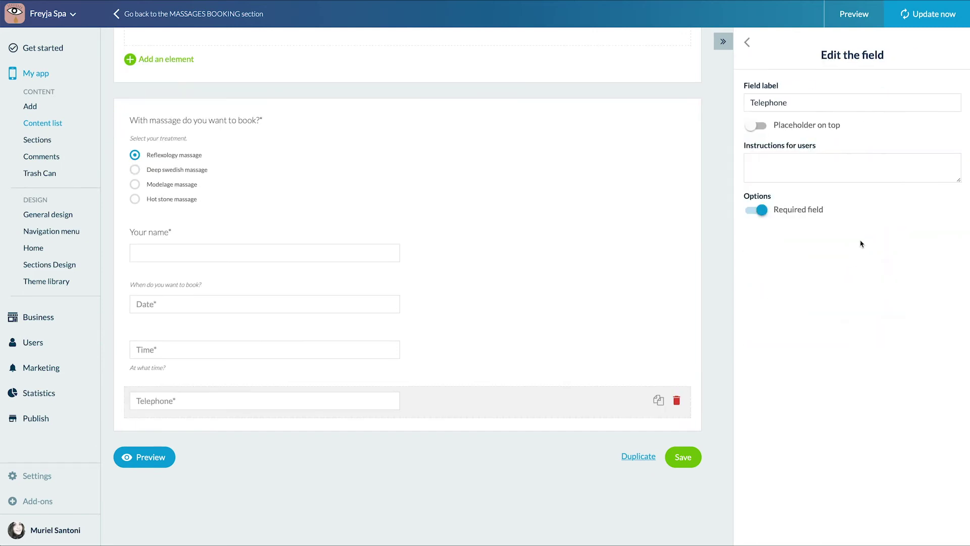
key("Tab")
type("Please put your phone number, so we can confirm the treatment.")
left_click(767, 299)
Drag the Date field, then the Time field, above Your name.
left_click(747, 43)
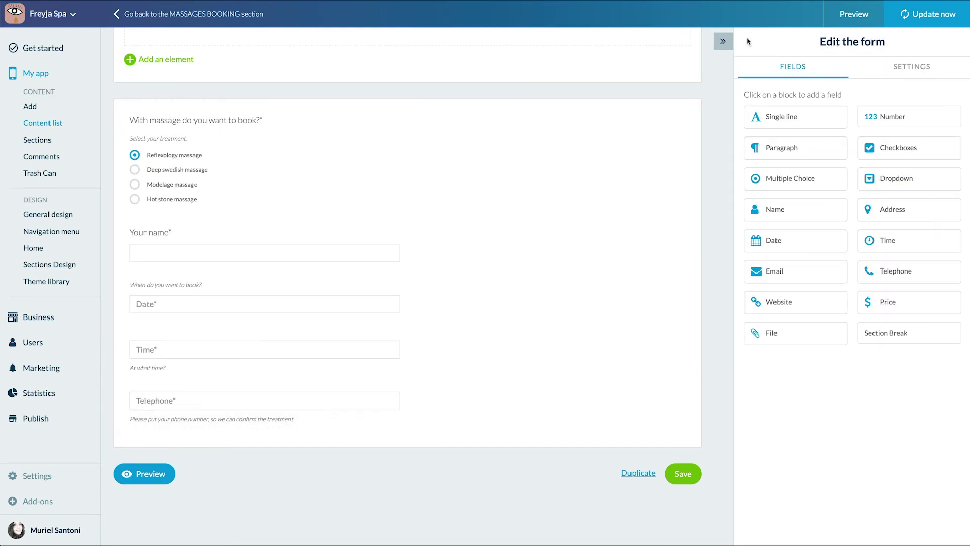
mouse_move(492, 305)
left_mouse_down()
mouse_move(491, 270)
mouse_move(489, 291)
left_mouse_up()
left_click_drag(490, 387, 488, 329)
scroll(494, 408, "down", 1)
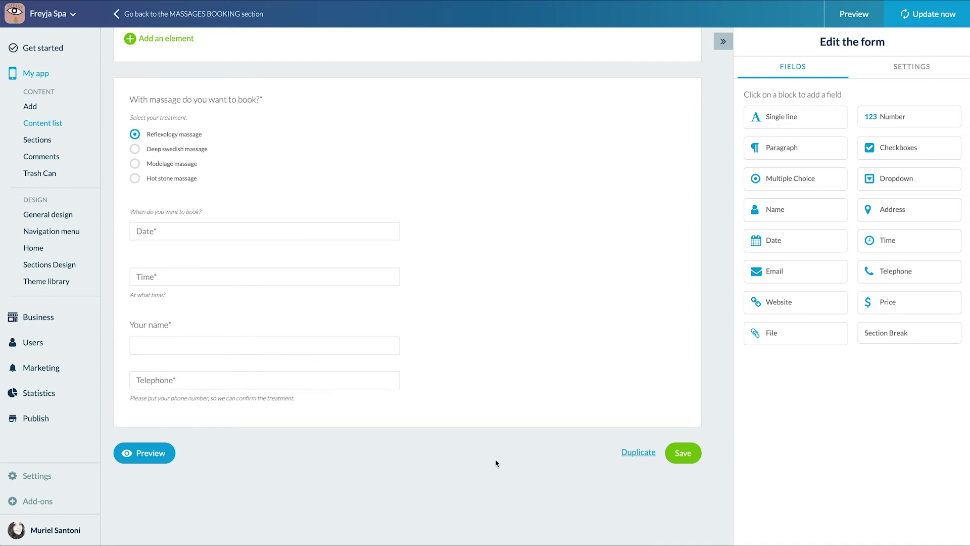
scroll(496, 462, "up", 1)
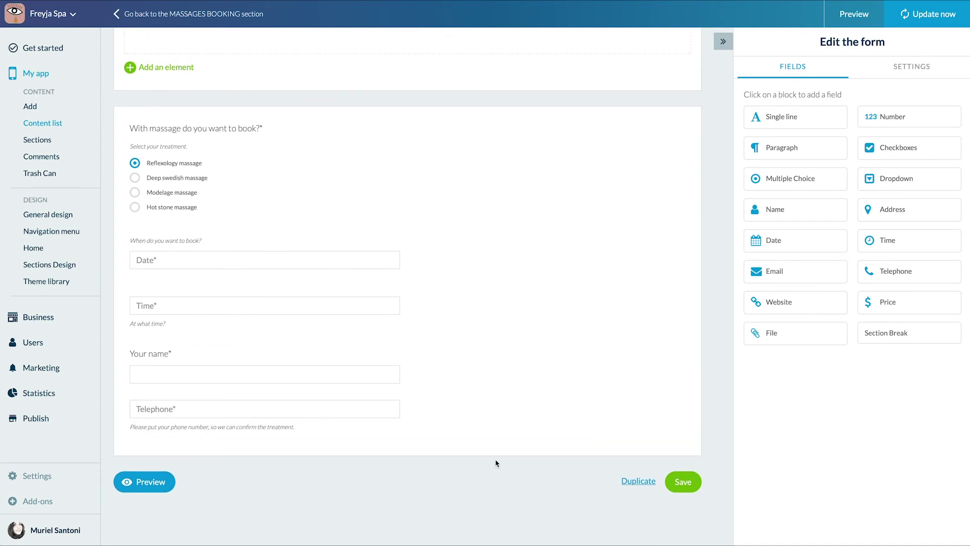
scroll(496, 462, "up", 5)
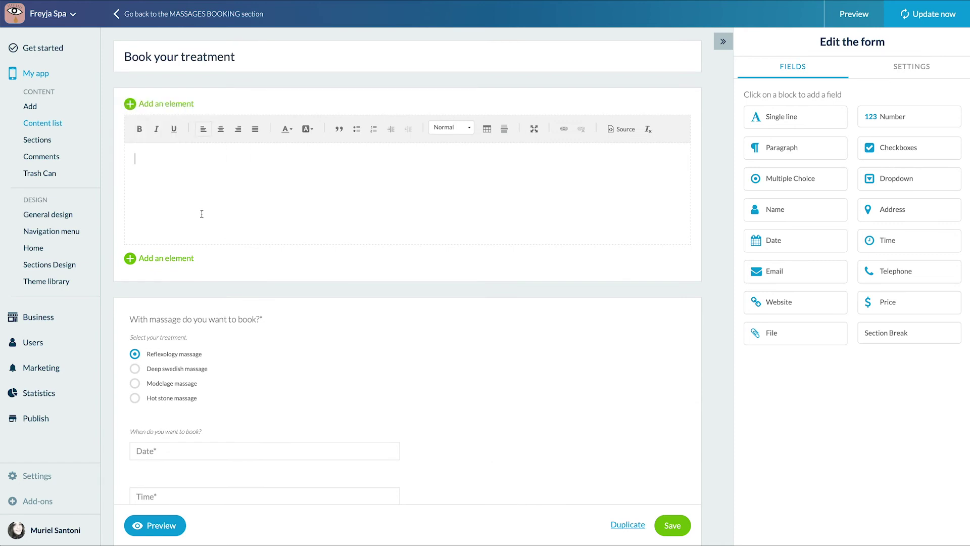
Paste the intro sentence inviting booking requests at the top of the form and centre it.
type("Send us your request, we will come back to you as soon as possible to confirm your appointment with us.")
key("ctrl+a")
key("ctrl+e")
key("Right")
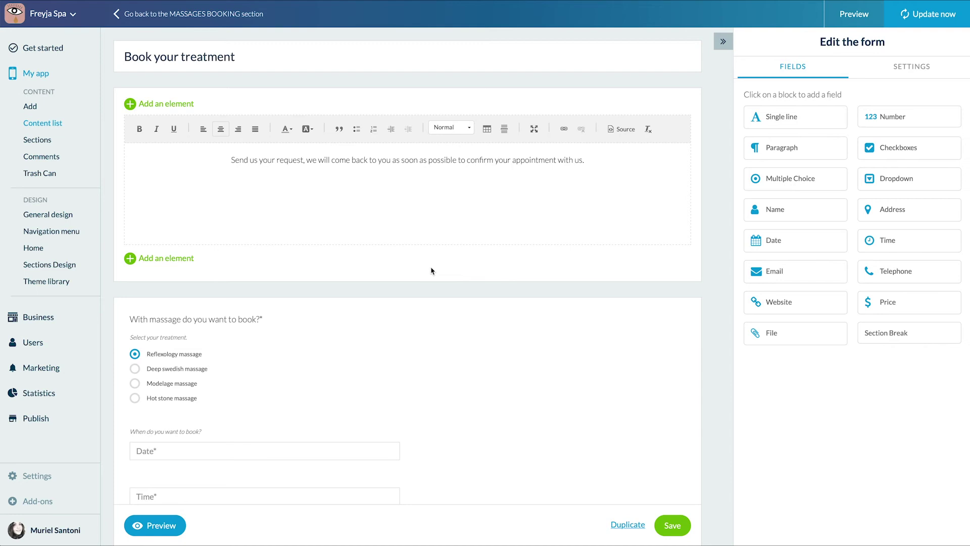
In form settings, enter the recipient email and change the submit button to Book now.
left_click(921, 73)
left_click(845, 111)
left_click(828, 152)
key("ctrl+a")
key("BackSpace")
type("Book now")
Write the success, error and confirmation messages, with an 'I'm sure' confirmation button.
left_click(836, 185)
type("Your request has been sent !")
left_click(838, 242)
type("Oops")
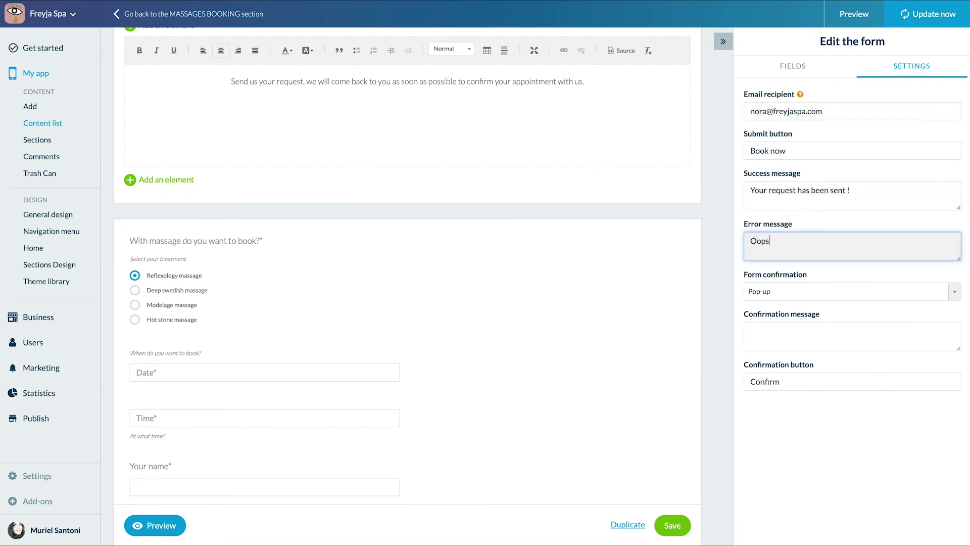
type(".. something went wrong. Please try again.")
left_click(794, 339)
type("Are you sure your want to send this request?")
double_click(789, 383)
type("I'm sure")
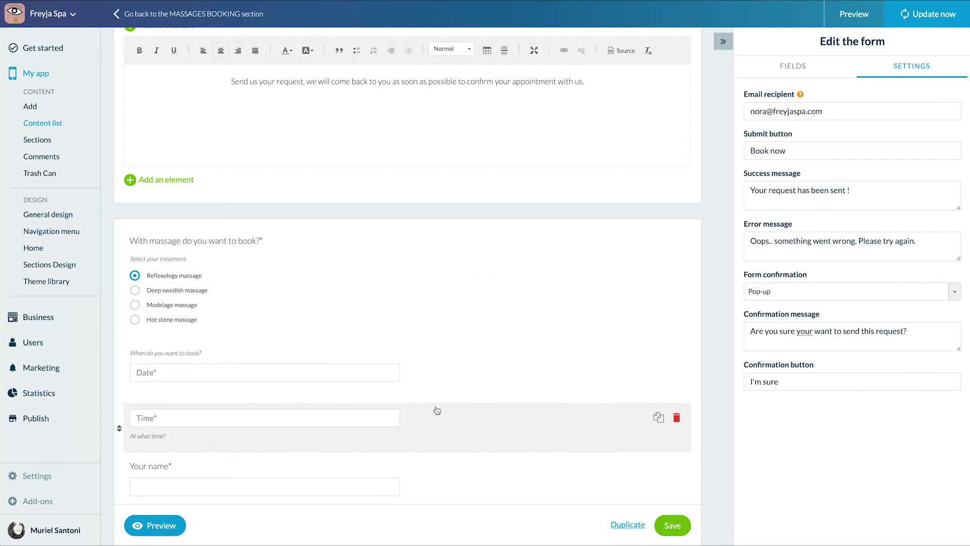
On the MASSAGES BOOKING Form page design, set title size 40px and centre the content.
left_click(71, 268)
left_click(804, 121)
left_click(825, 175)
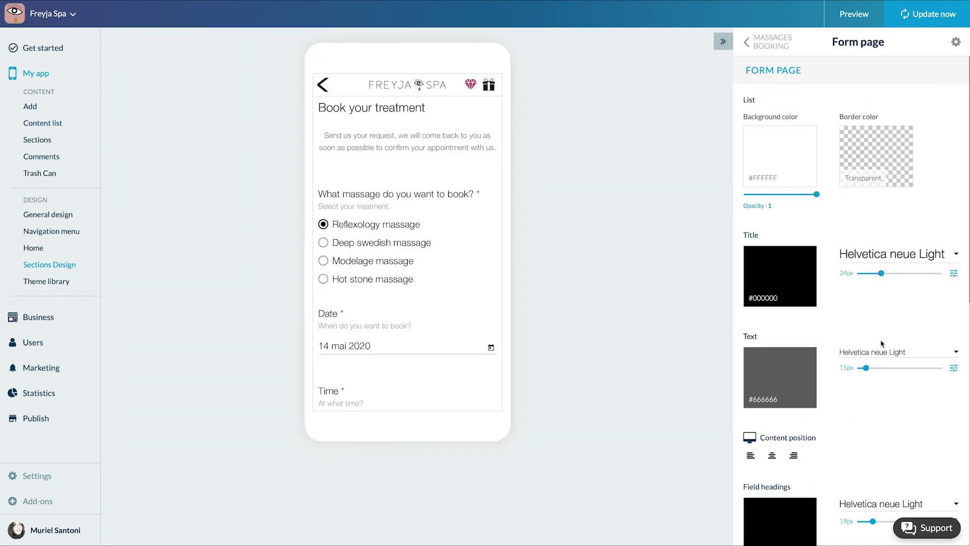
left_click_drag(868, 276, 908, 277)
scroll(849, 341, "down", 3)
scroll(849, 341, "down", 1)
left_click(772, 325)
scroll(872, 346, "down", 2)
scroll(871, 346, "down", 2)
scroll(872, 345, "down", 3)
Give the Book now button a pink background and return to the Sections list.
left_click(882, 440)
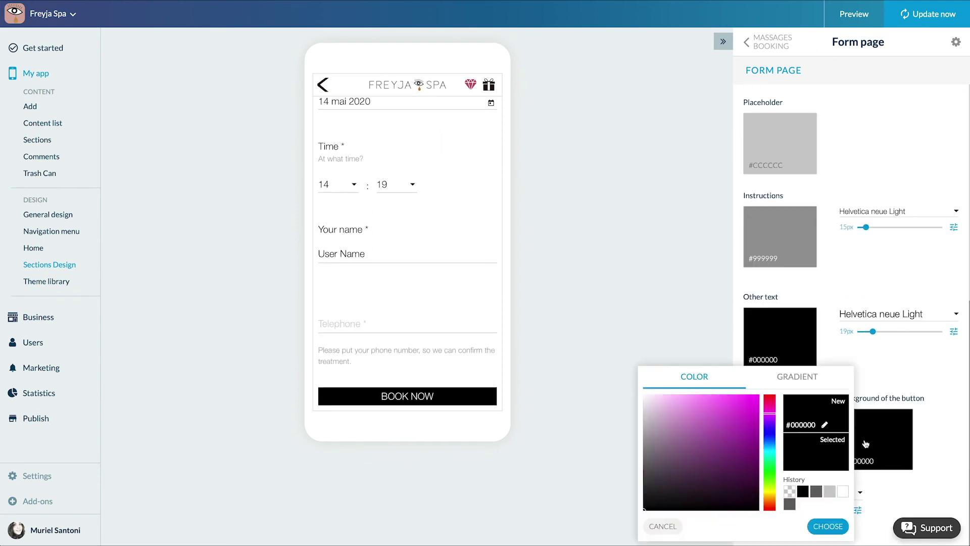
left_click(678, 417)
left_click(769, 406)
left_click(828, 526)
scroll(885, 228, "up", 5)
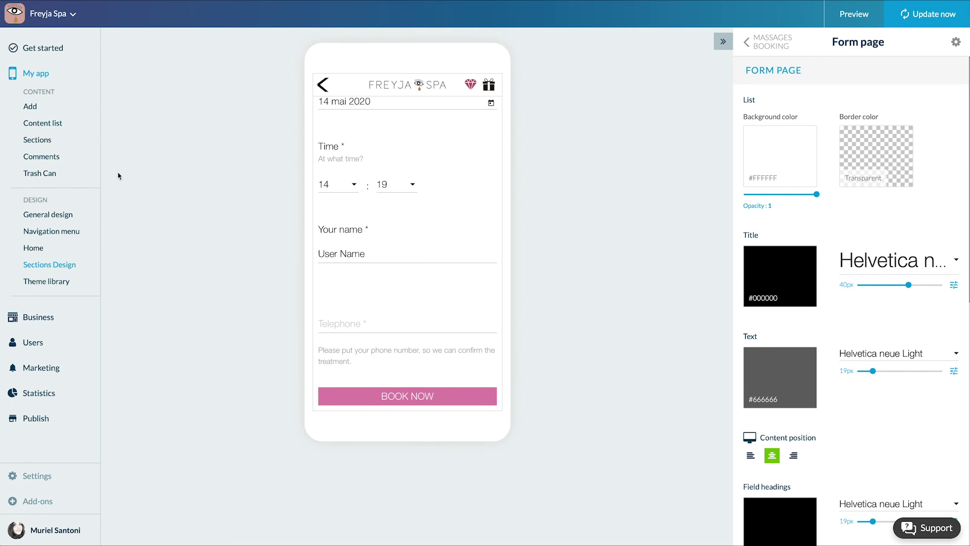
left_click(67, 142)
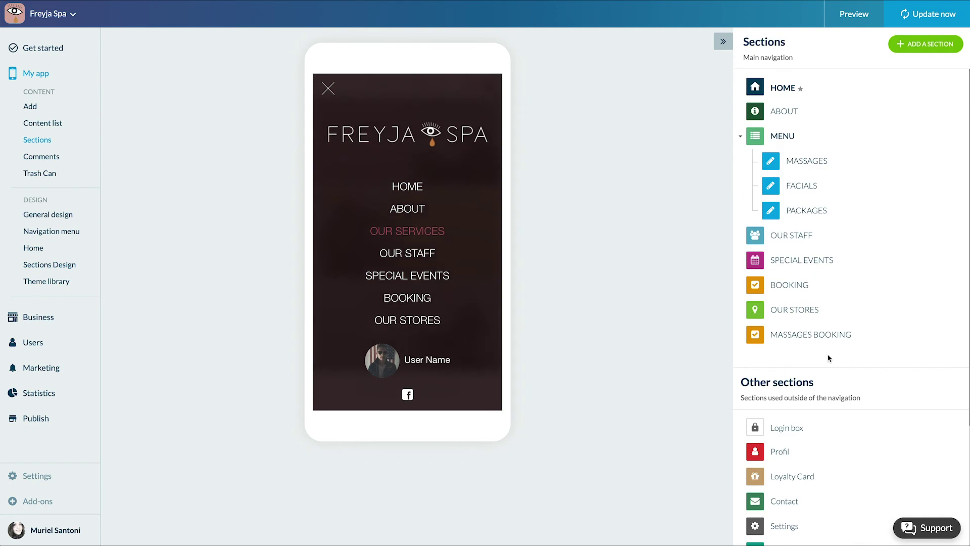
mouse_move(810, 334)
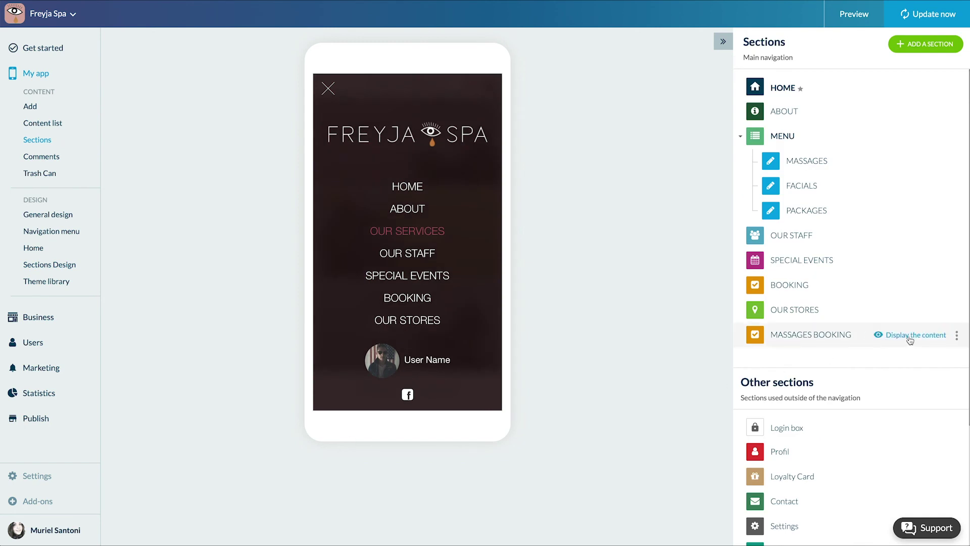
Display MASSAGES BOOKING's received responses and open the Modelage massage request details.
left_click(909, 340)
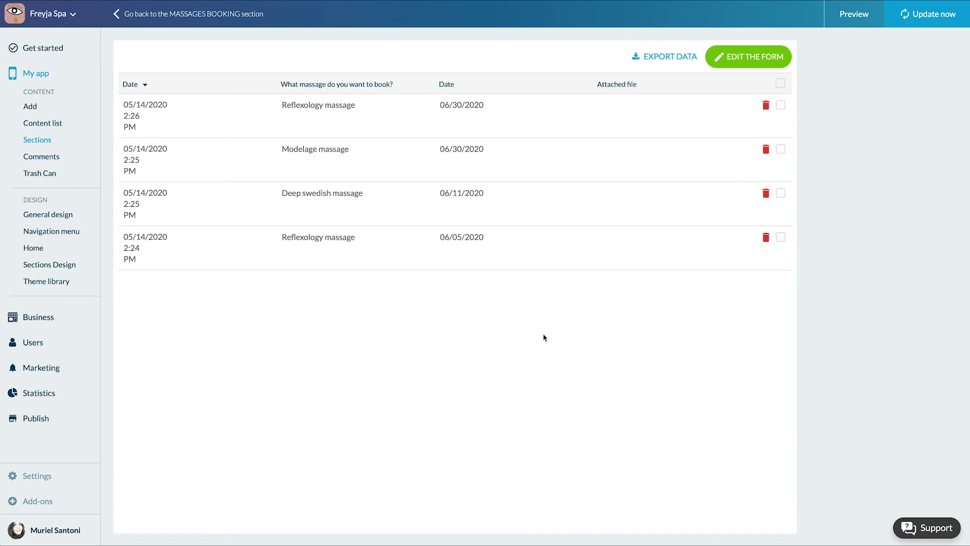
left_click(333, 157)
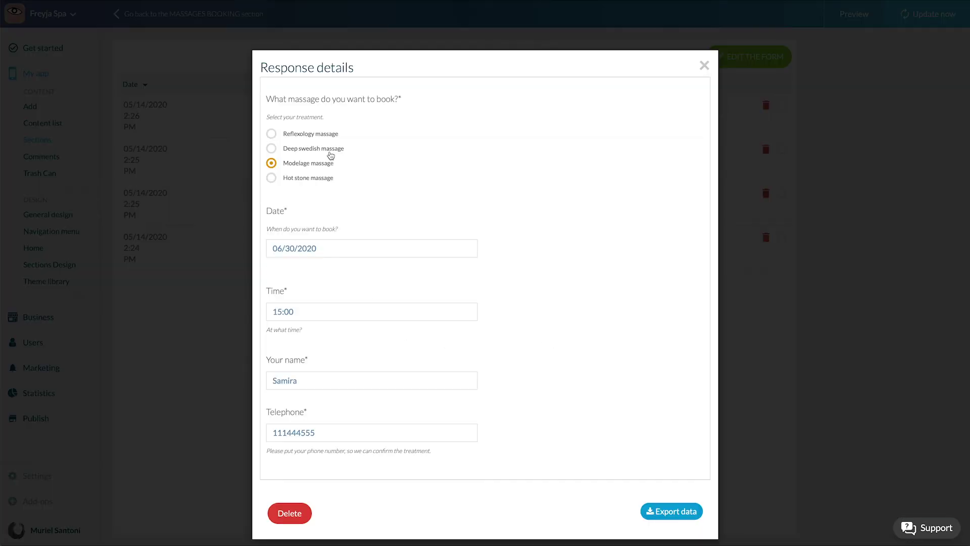
scroll(402, 188, "down", 1)
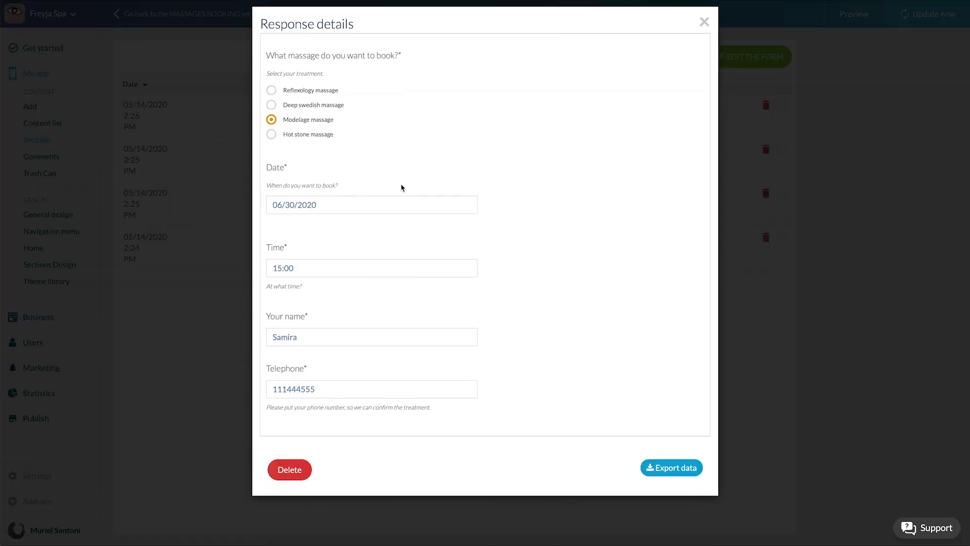